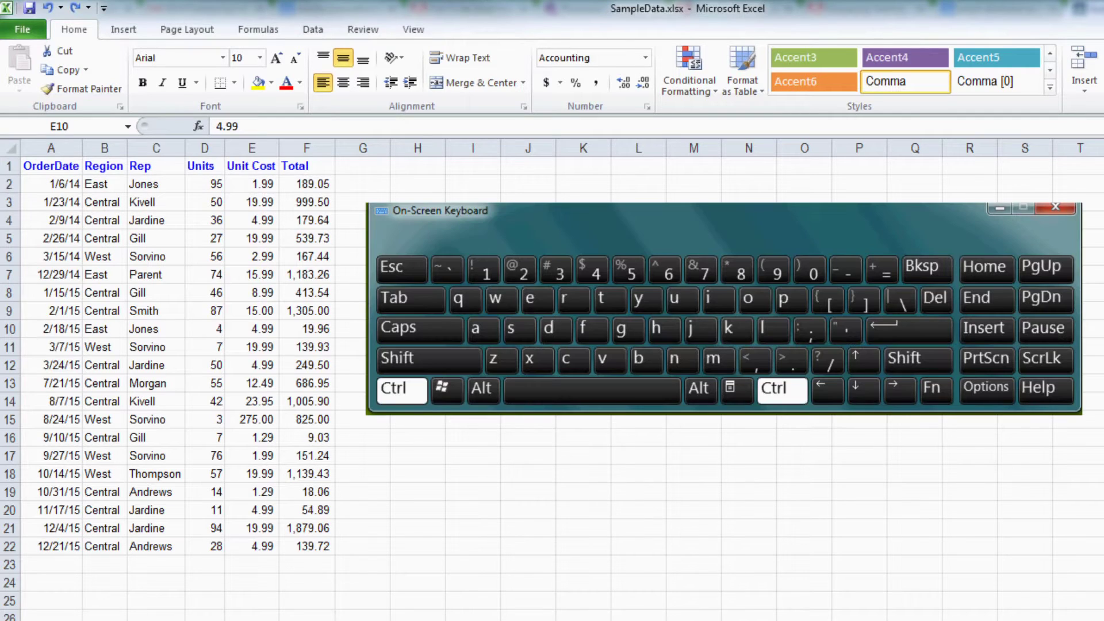
- Select the whole sales table with Ctrl+A and AutoSum Units, Unit Cost and Total beneath it
key("ctrl+a")
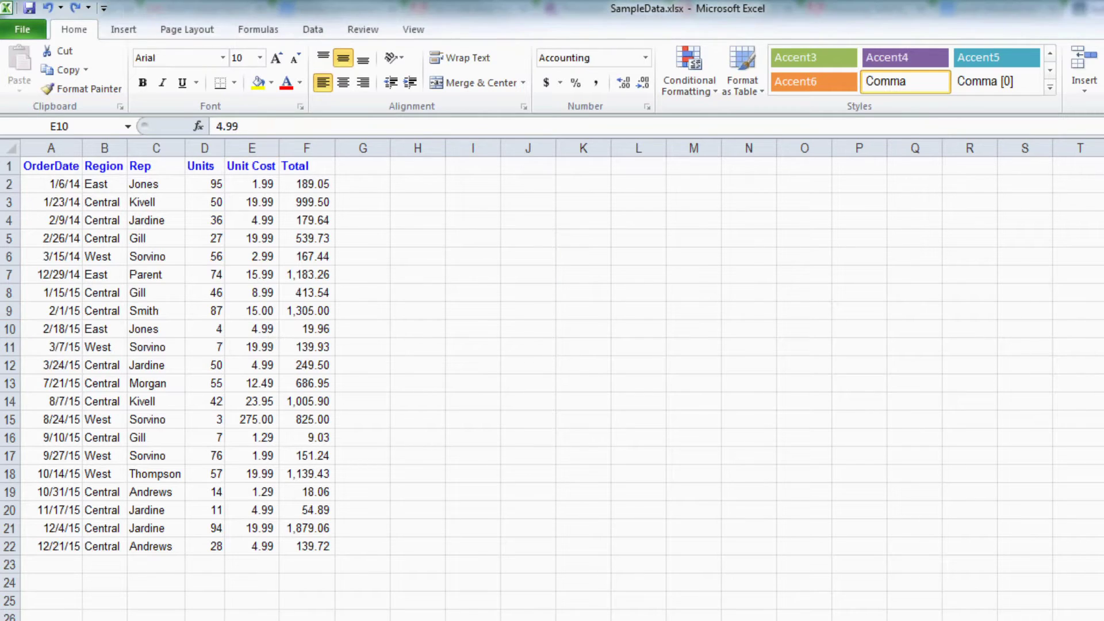
key("ctrl+a")
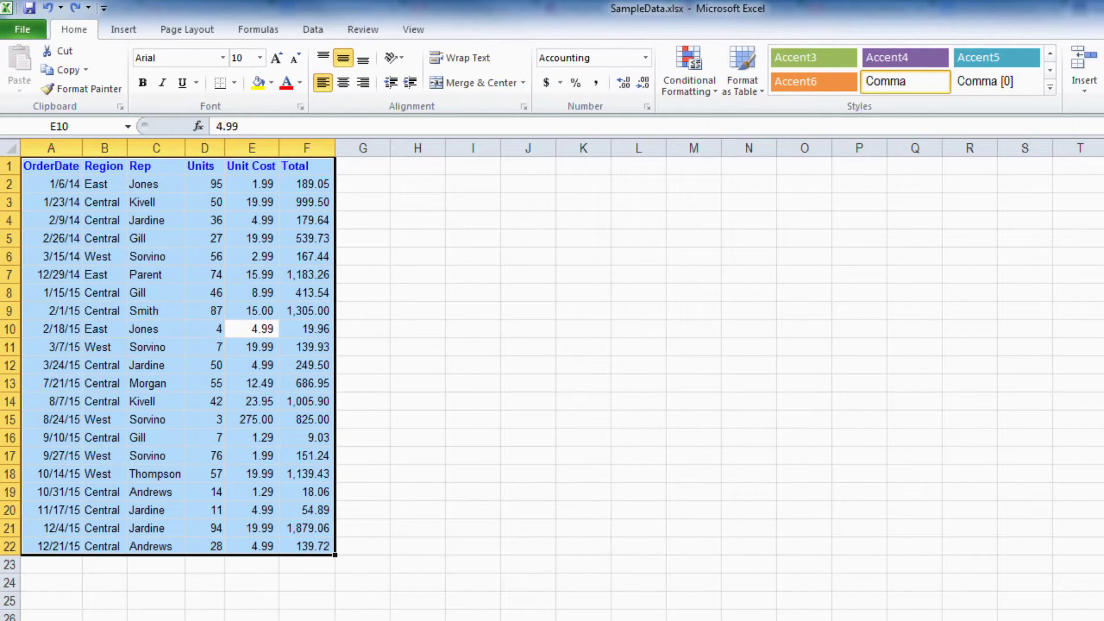
key("alt+equal")
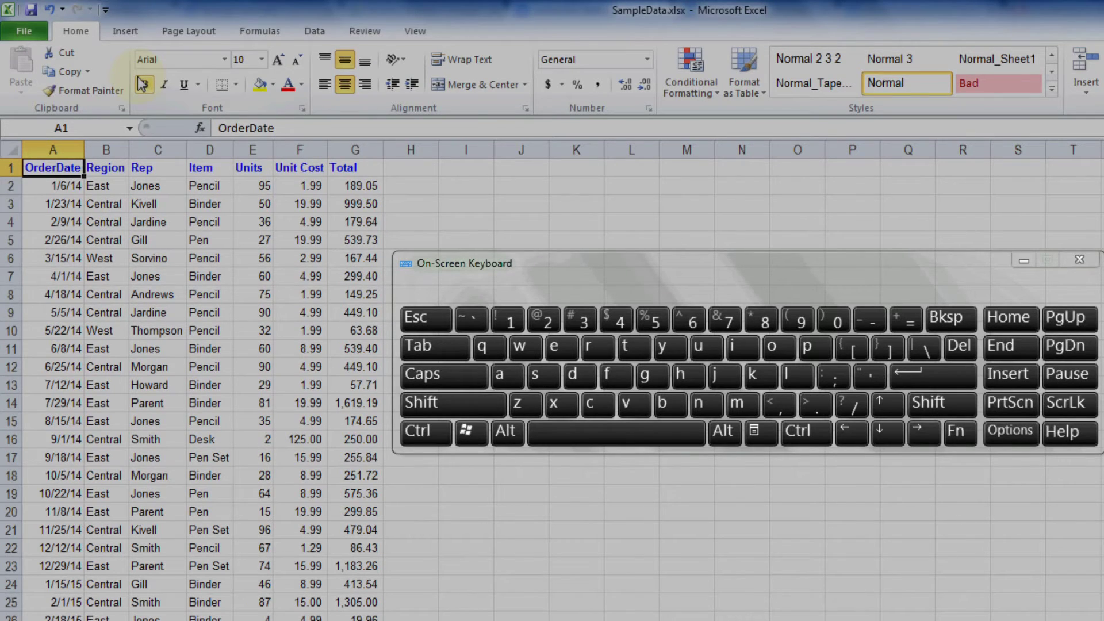
- Select rows 1 and 2 as entire rows and bring up their row options menu
key("shift+space")
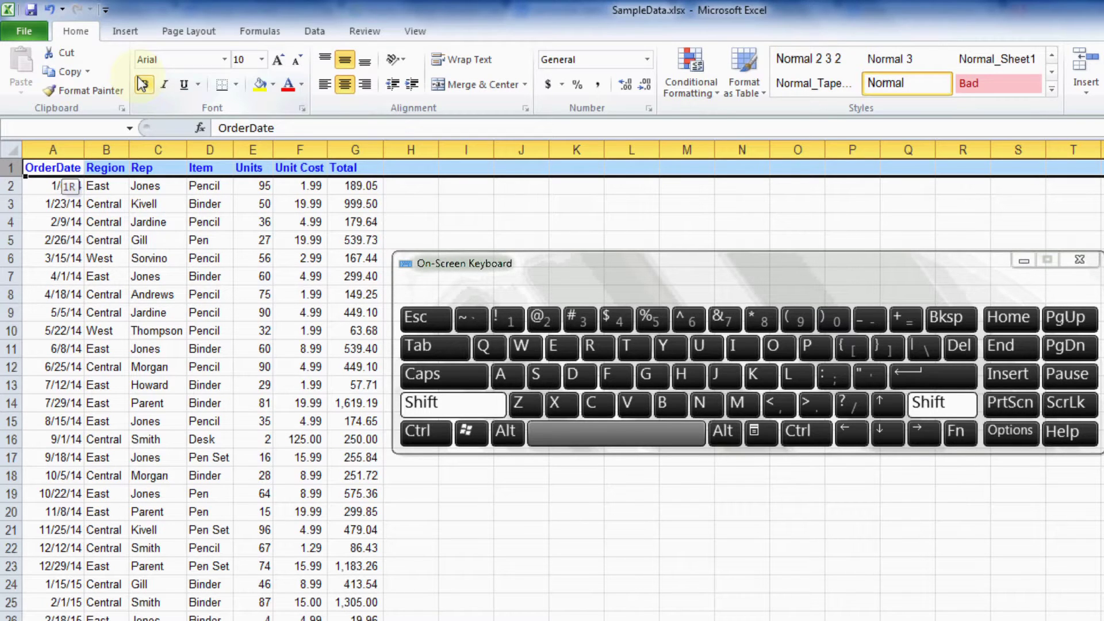
key("shift+Down")
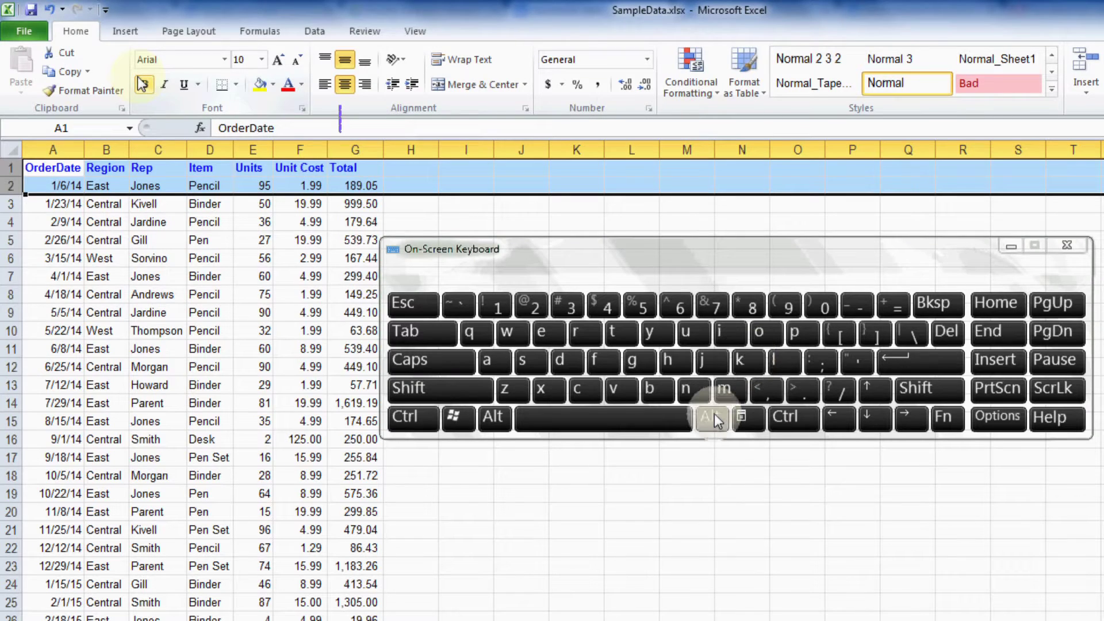
left_click(715, 419)
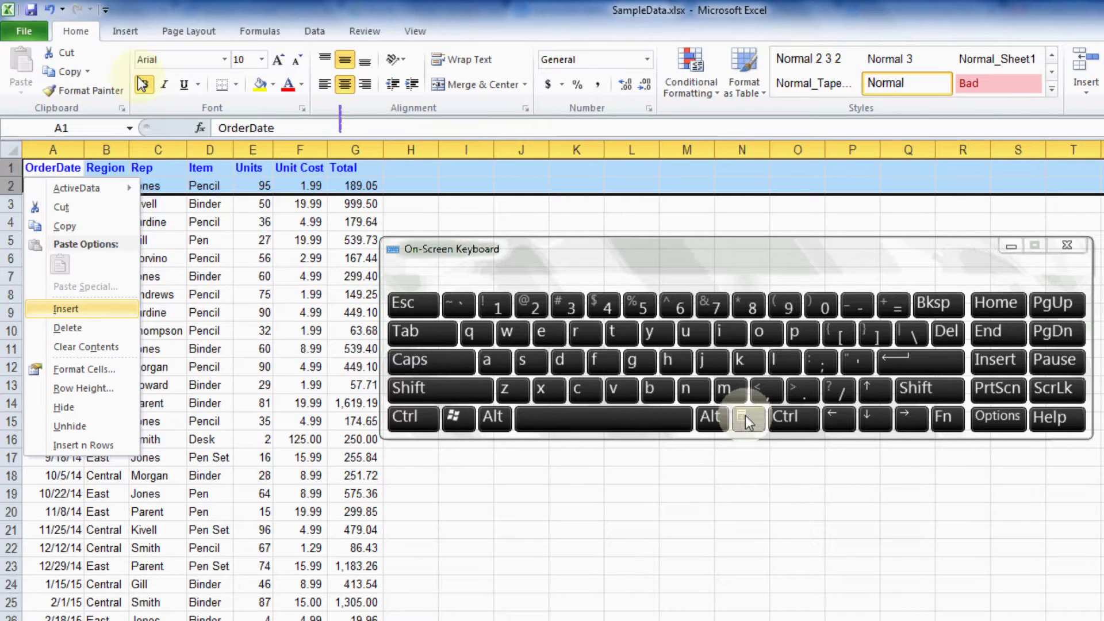
- Insert two blank rows above the sales table, pushing the headers to row 3
left_click(736, 342)
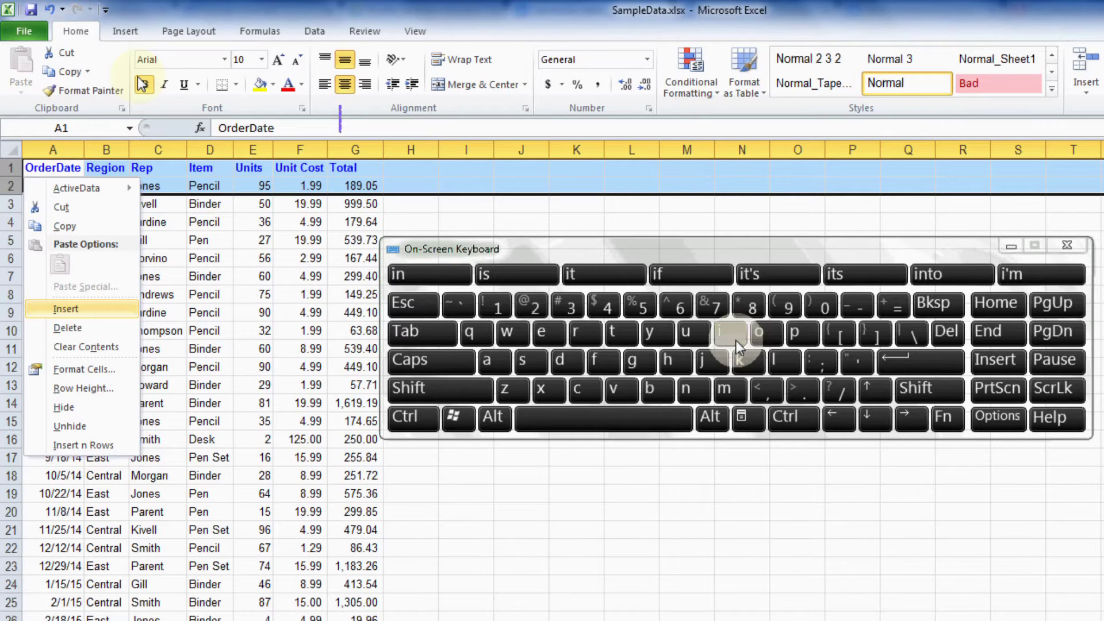
left_click(736, 340)
key("Up")
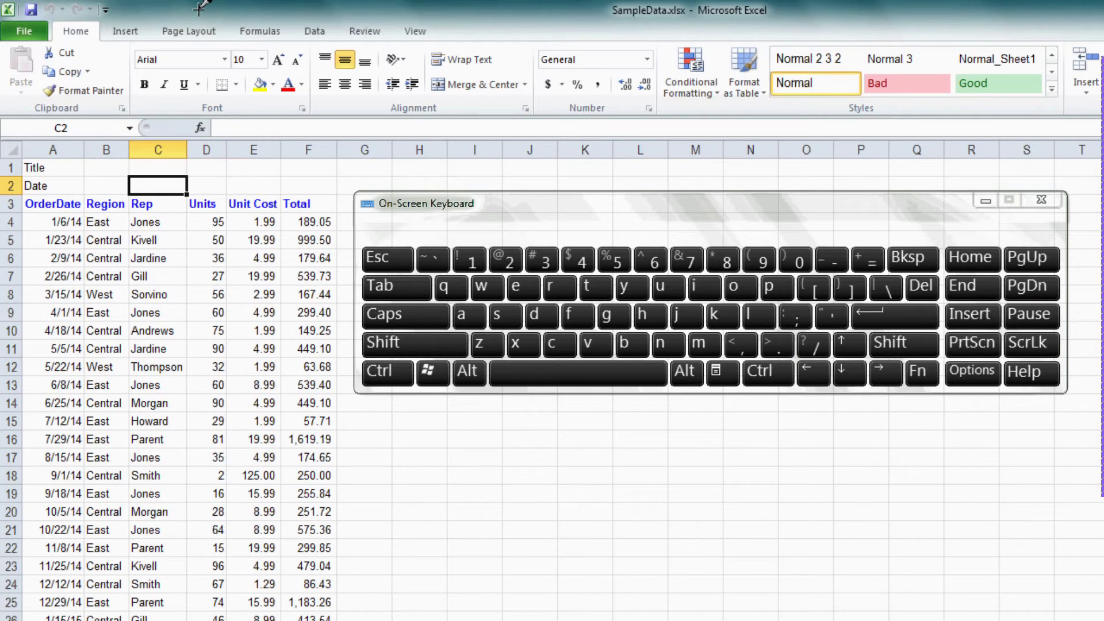
- Select columns B:C (Region and Rep) and delete them from the table
key("ctrl")
key("ctrl+space")
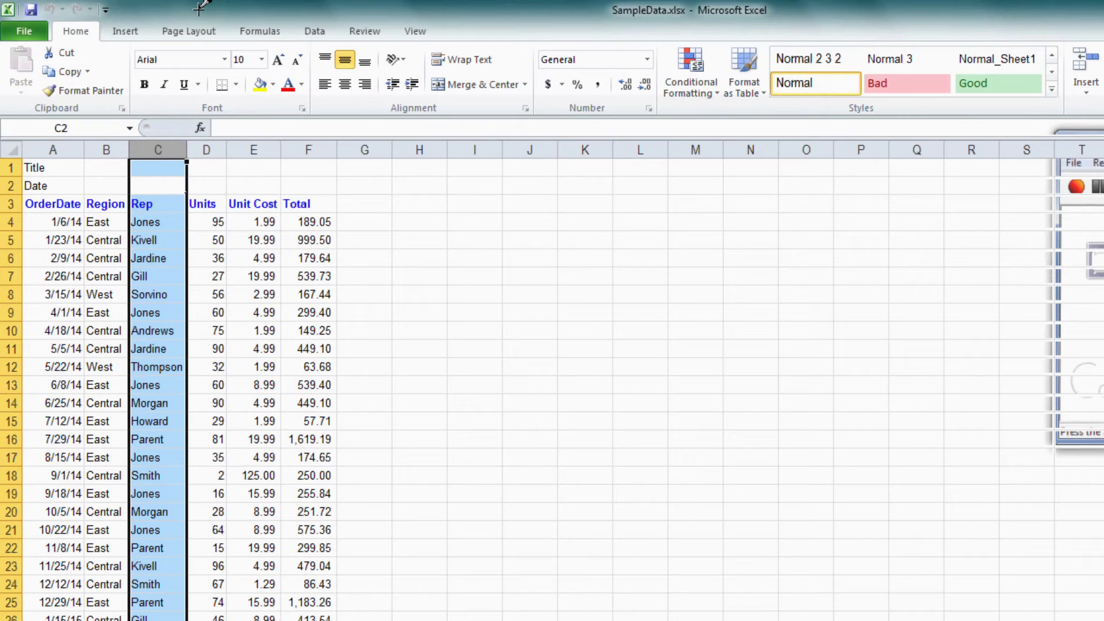
key("shift+Left")
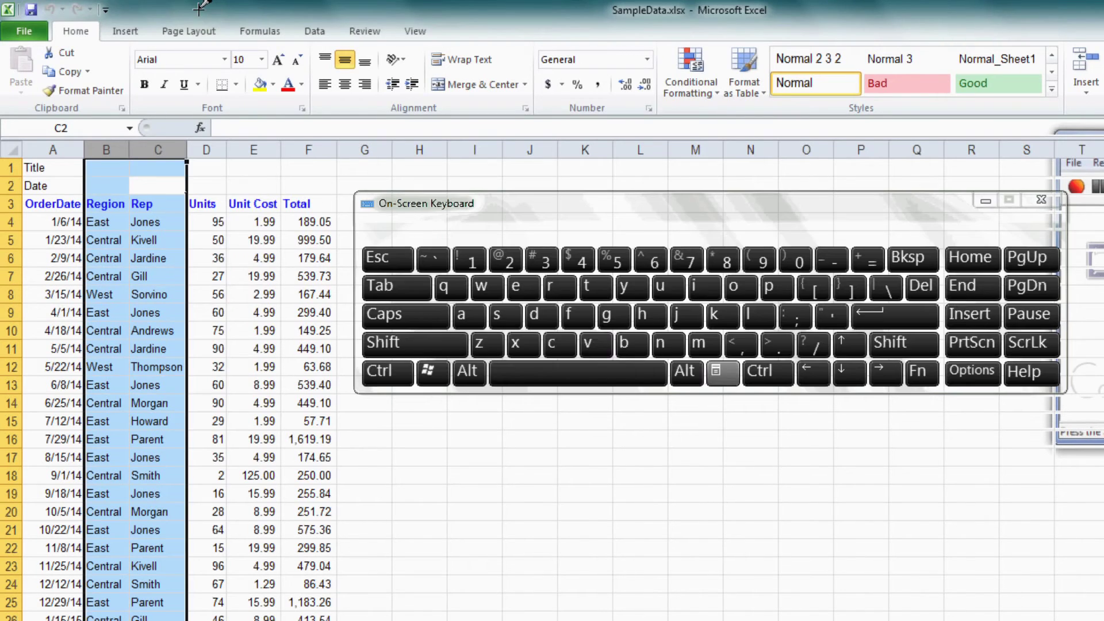
key("Menu")
key("d")
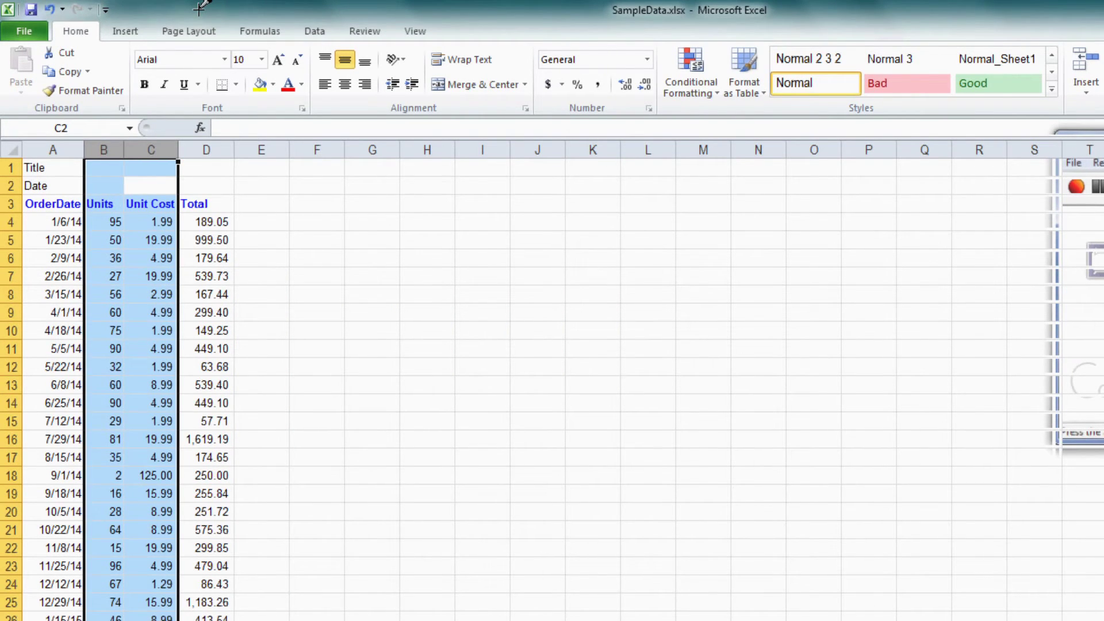
key("Left")
key("Down")
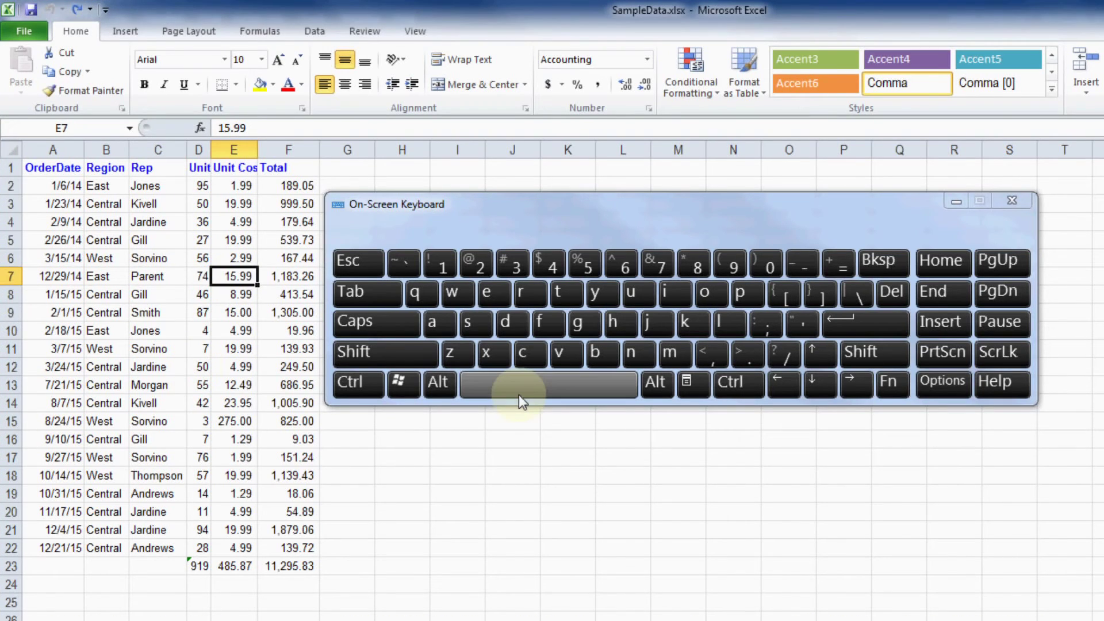
- Select the Unit Cost and Total columns (E:F) and apply Decrease Decimal to them
key("ctrl")
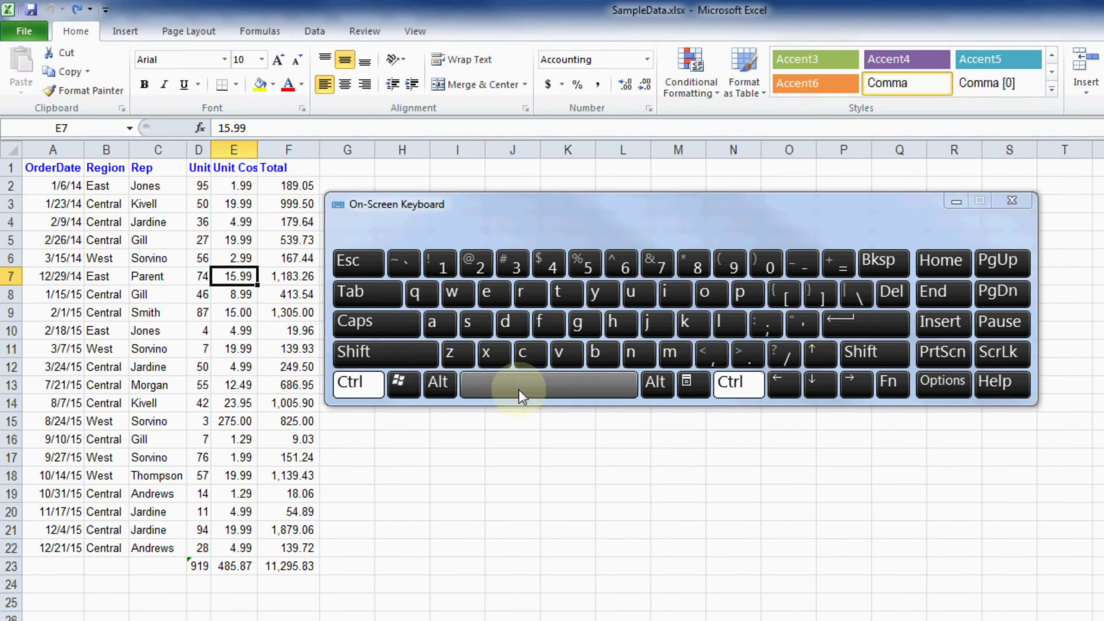
key("ctrl+space")
key("shift")
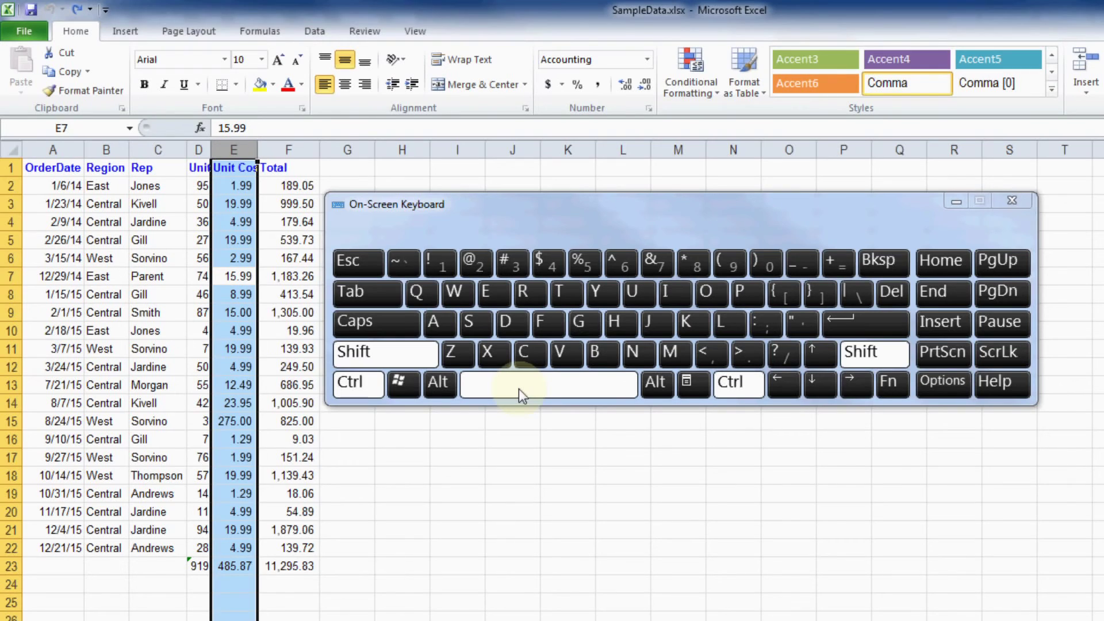
key("shift+Right")
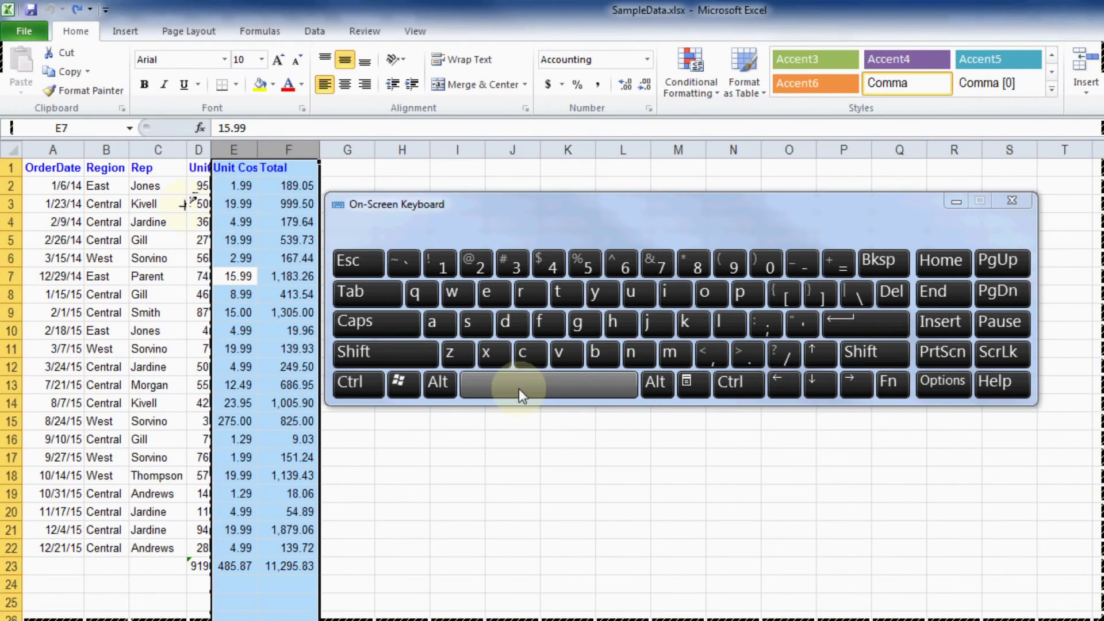
key("alt")
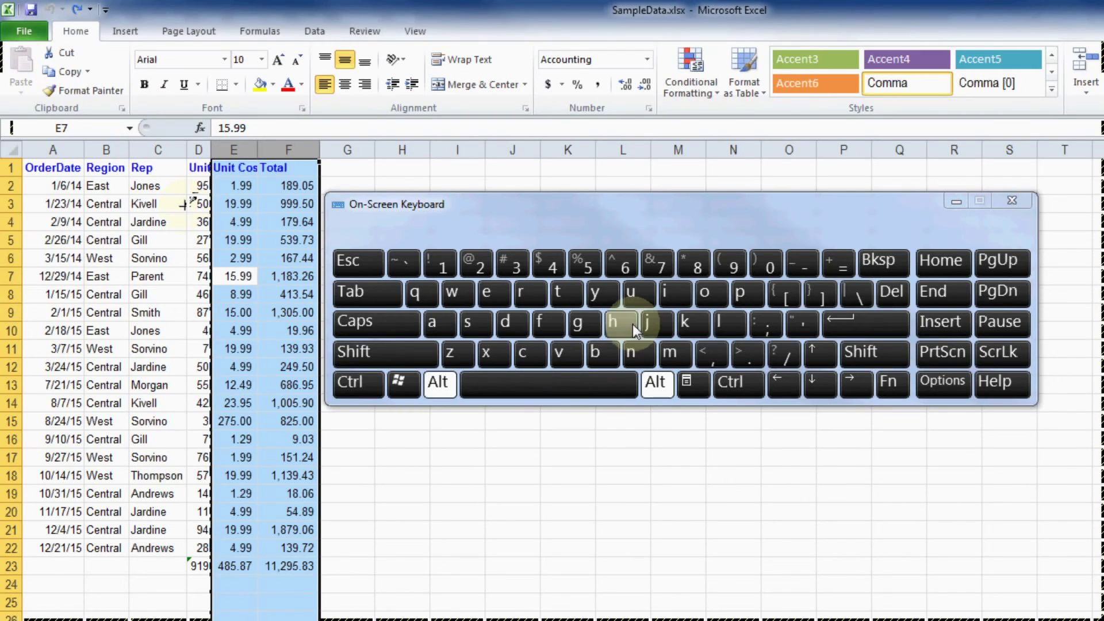
left_click(632, 324)
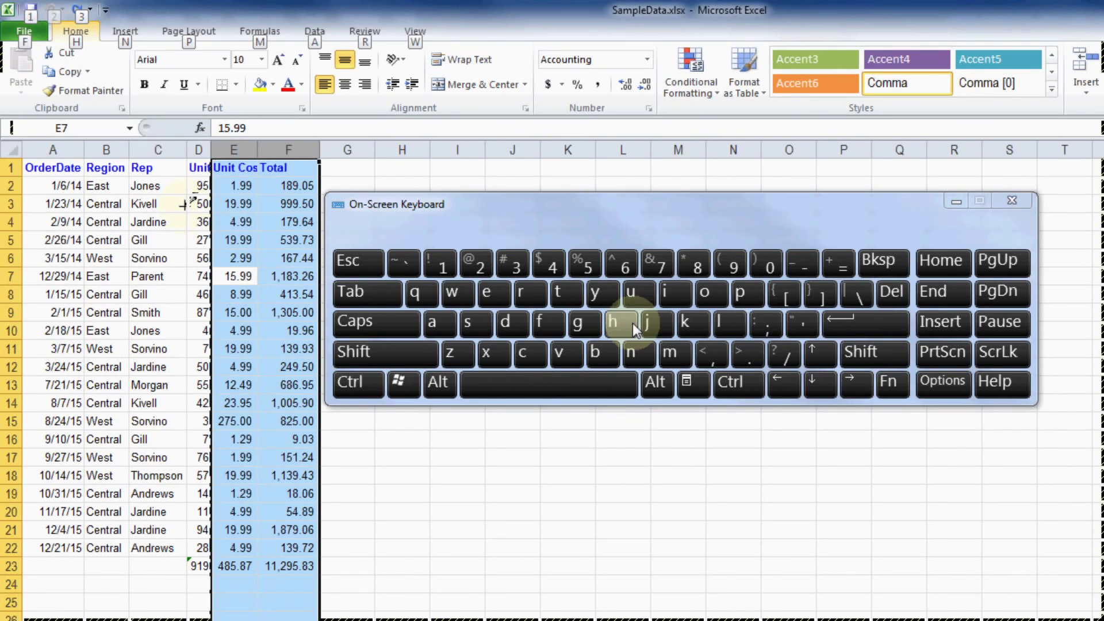
left_click(632, 324)
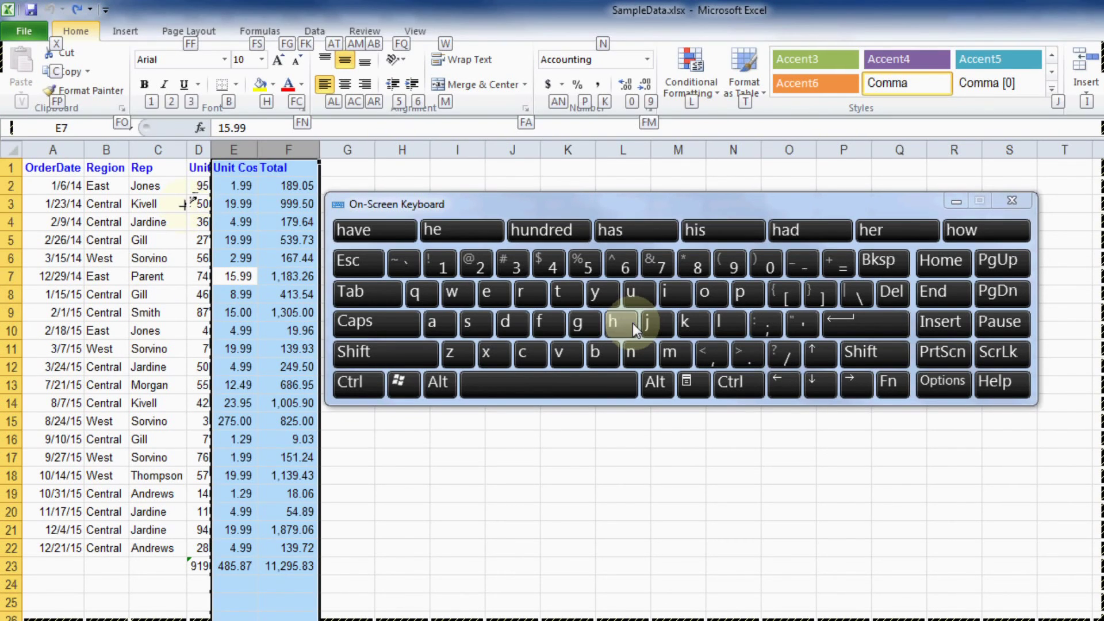